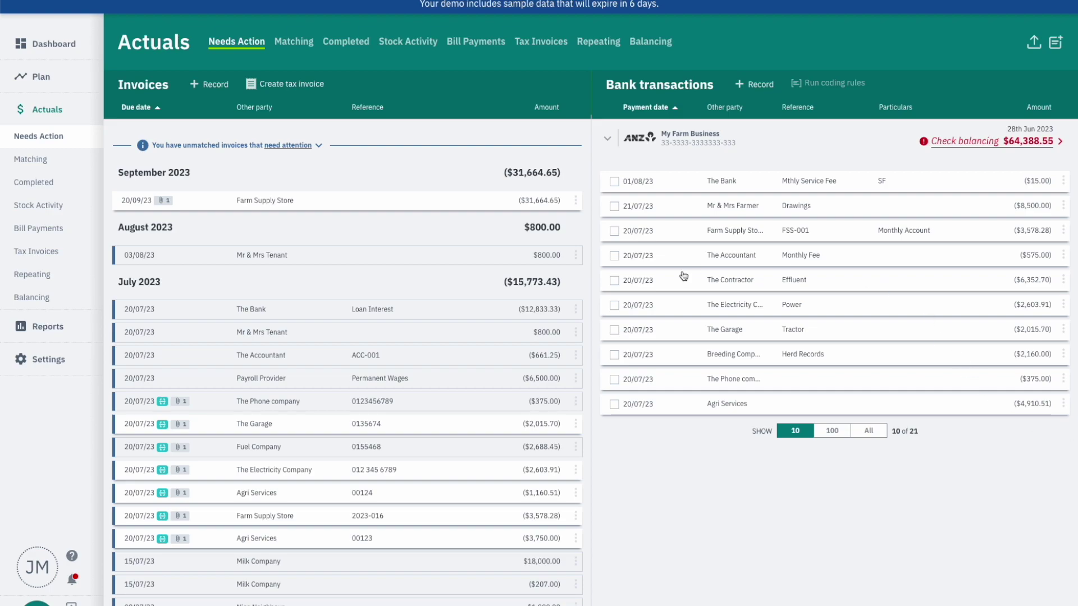
Open the $31,664.65 Farm Supply Store invoice and sort its lines by description.
click(388, 206)
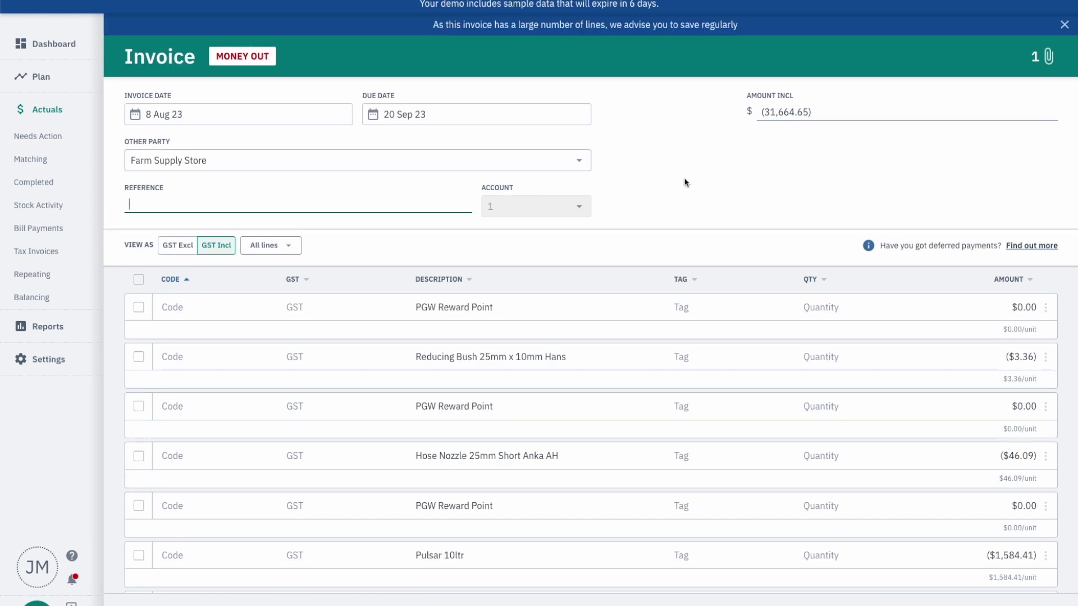
click(608, 282)
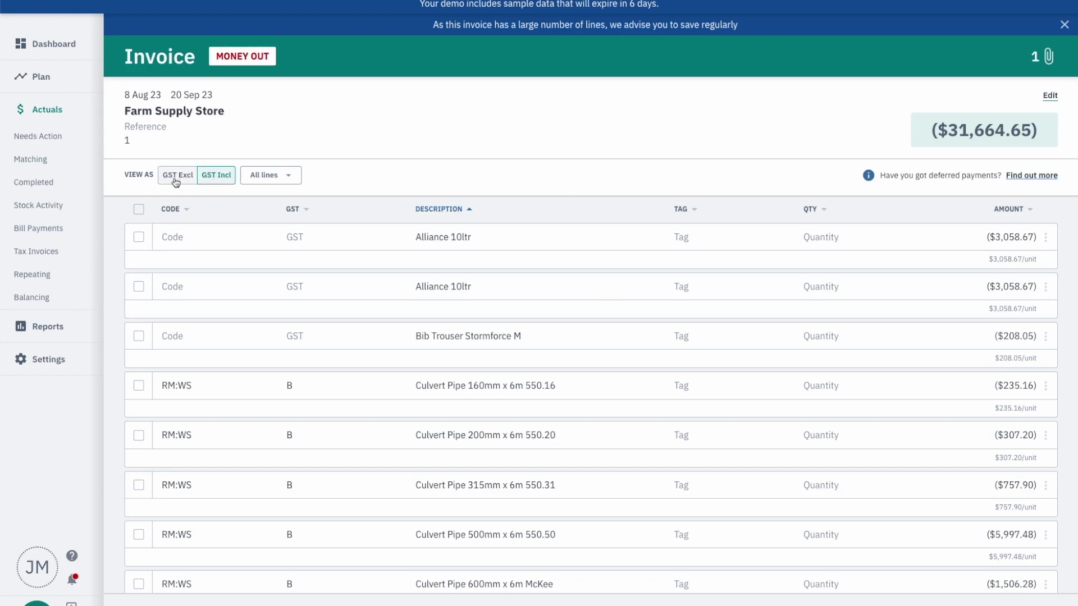
click(286, 180)
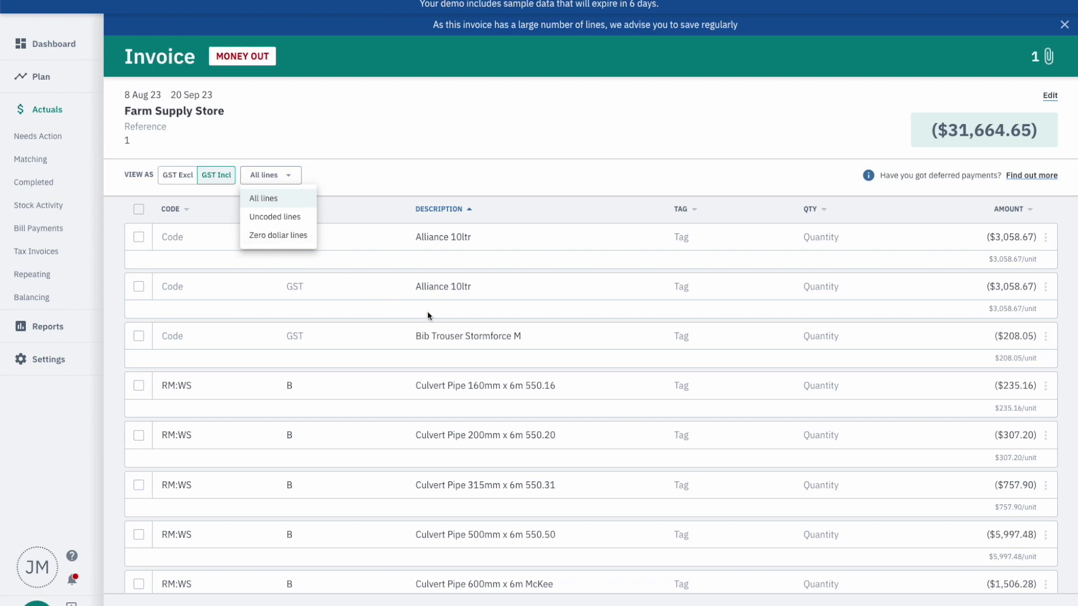
click(402, 209)
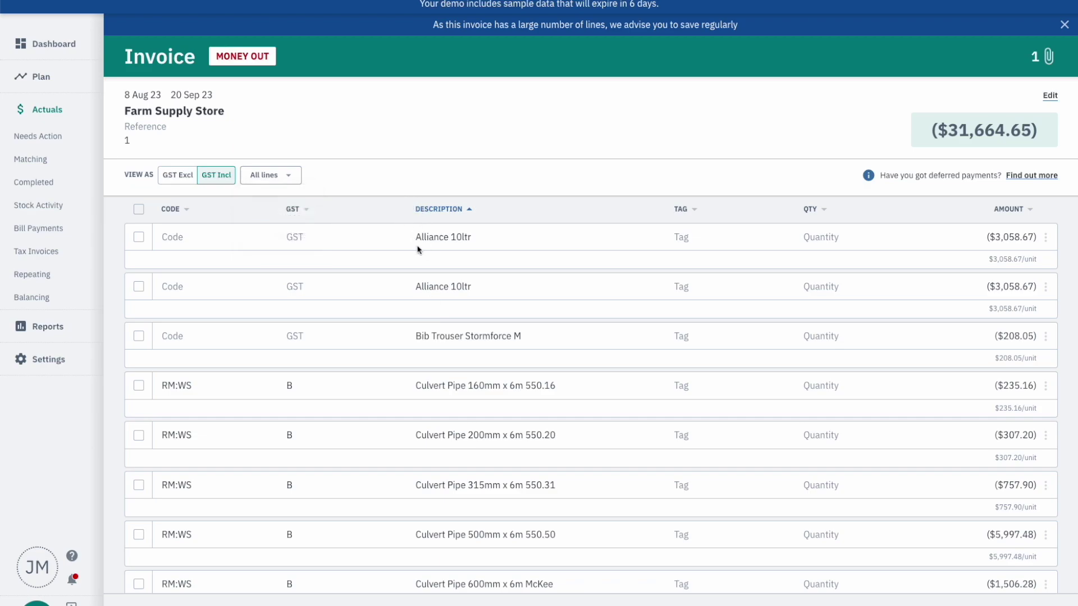
scroll(471, 348, down, 15)
scroll(472, 348, up, 15)
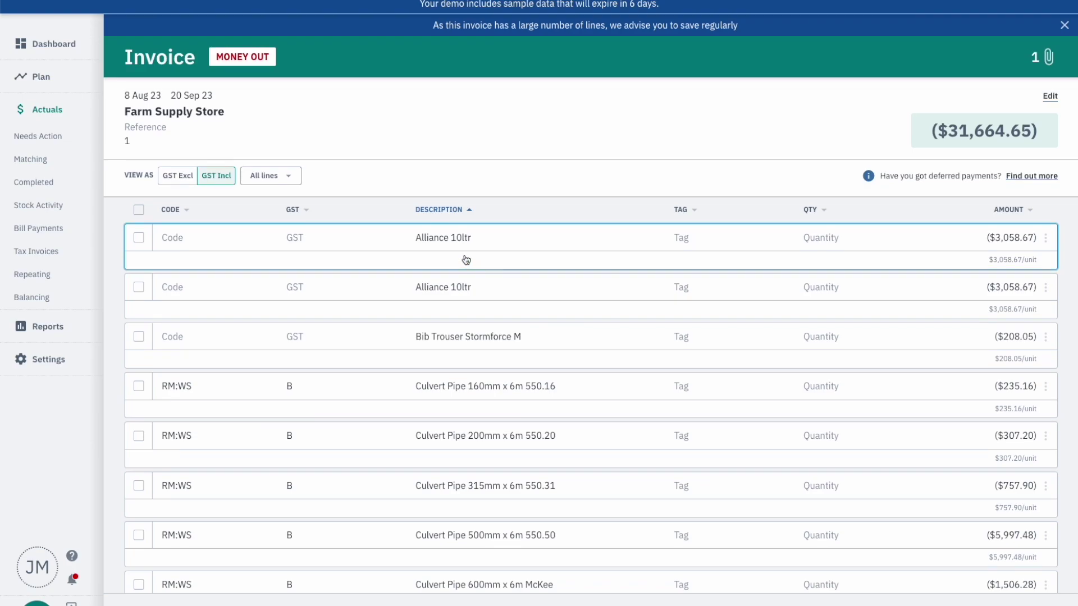
click(497, 239)
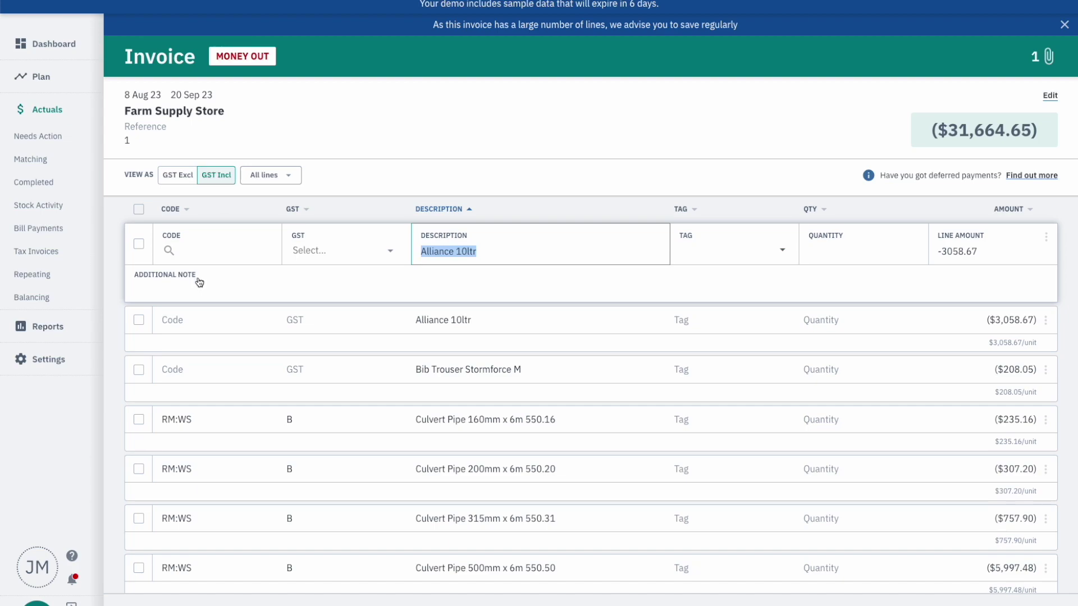
scroll(200, 282, down, 1)
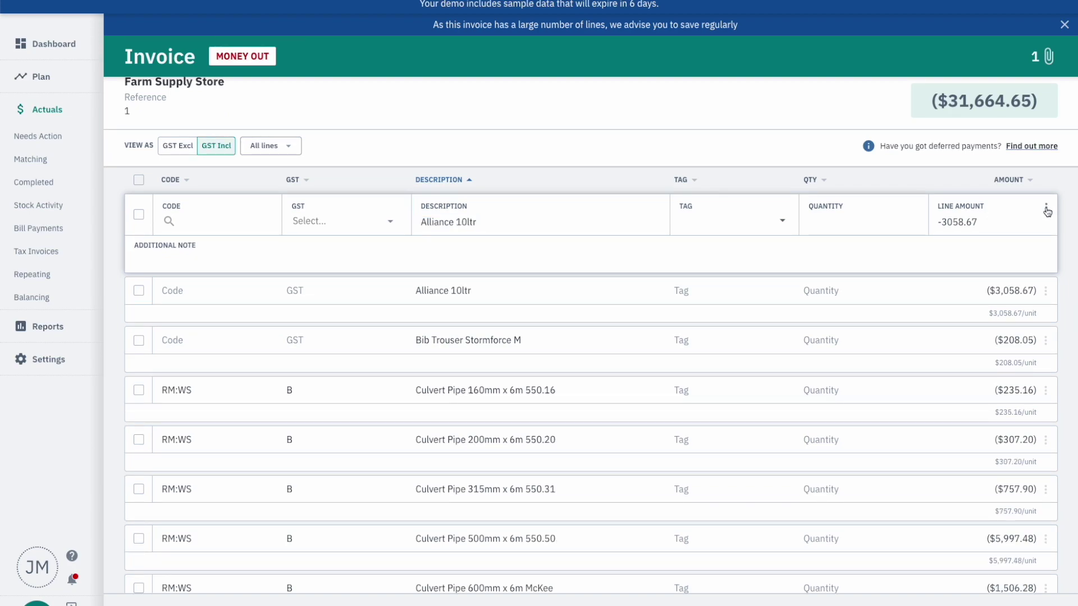
click(1046, 209)
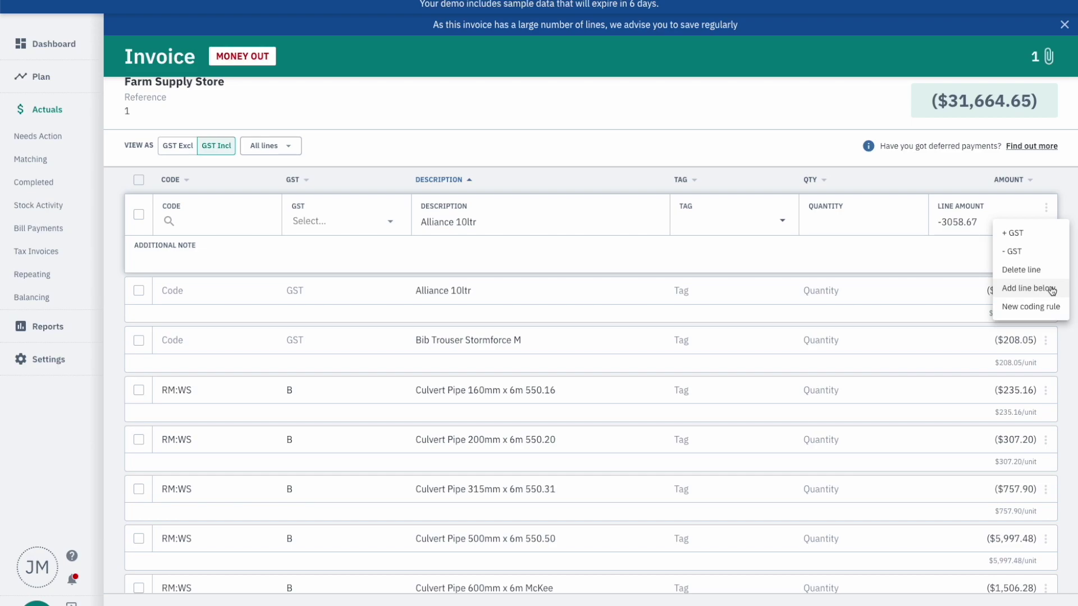
click(1067, 232)
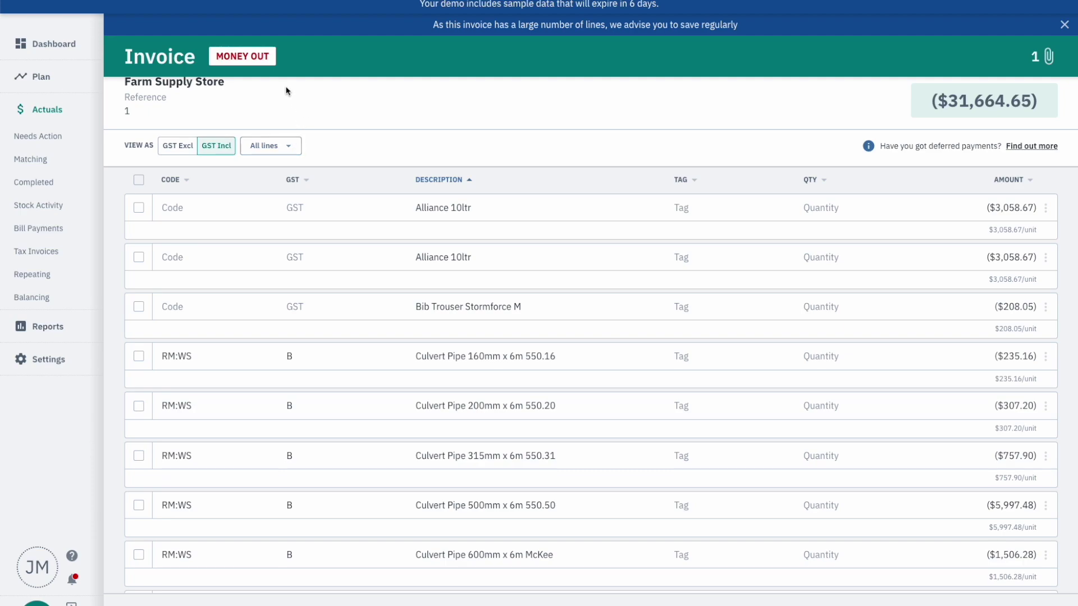
Filter the invoice to zero-dollar lines, select all 28, and delete them.
click(292, 149)
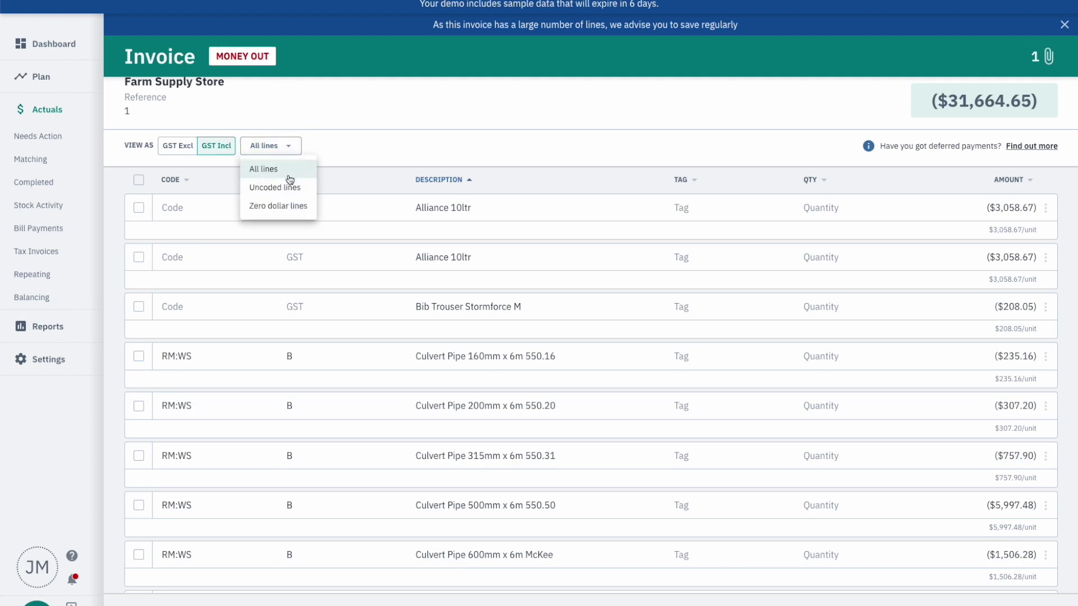
click(289, 209)
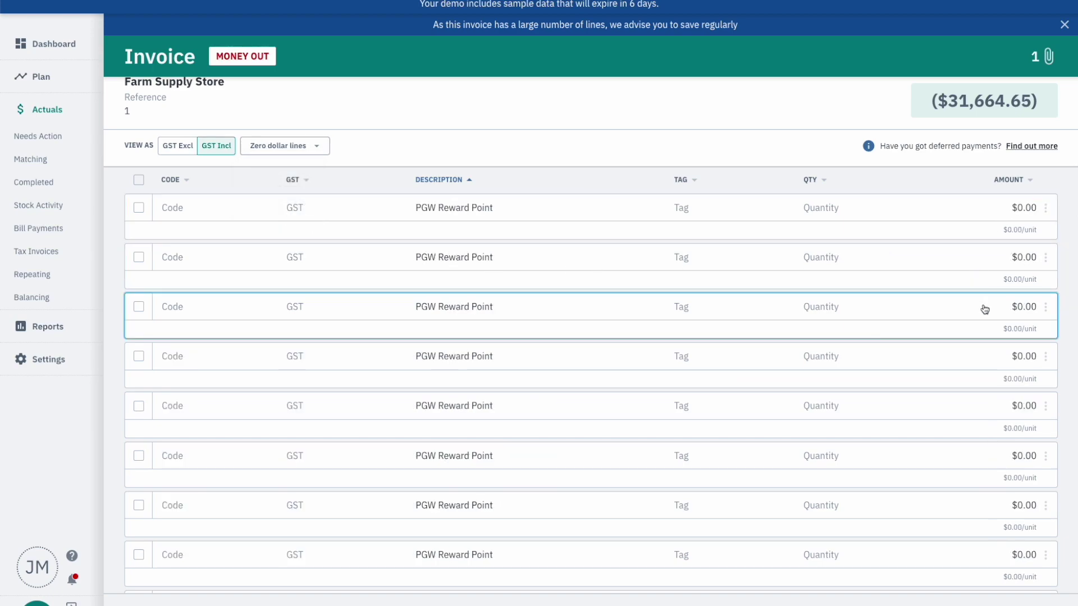
click(139, 180)
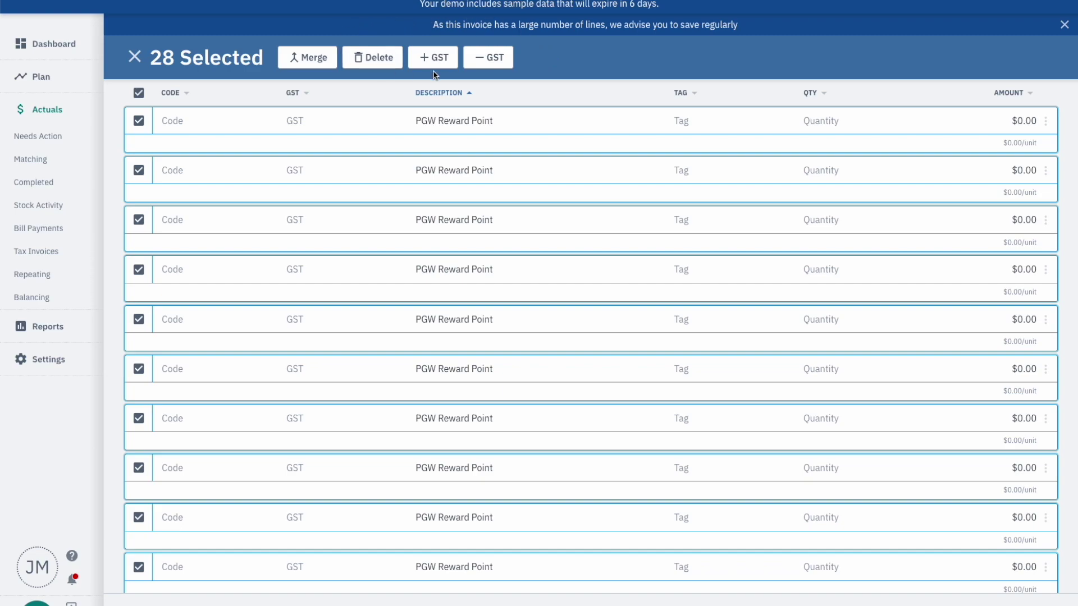
click(378, 58)
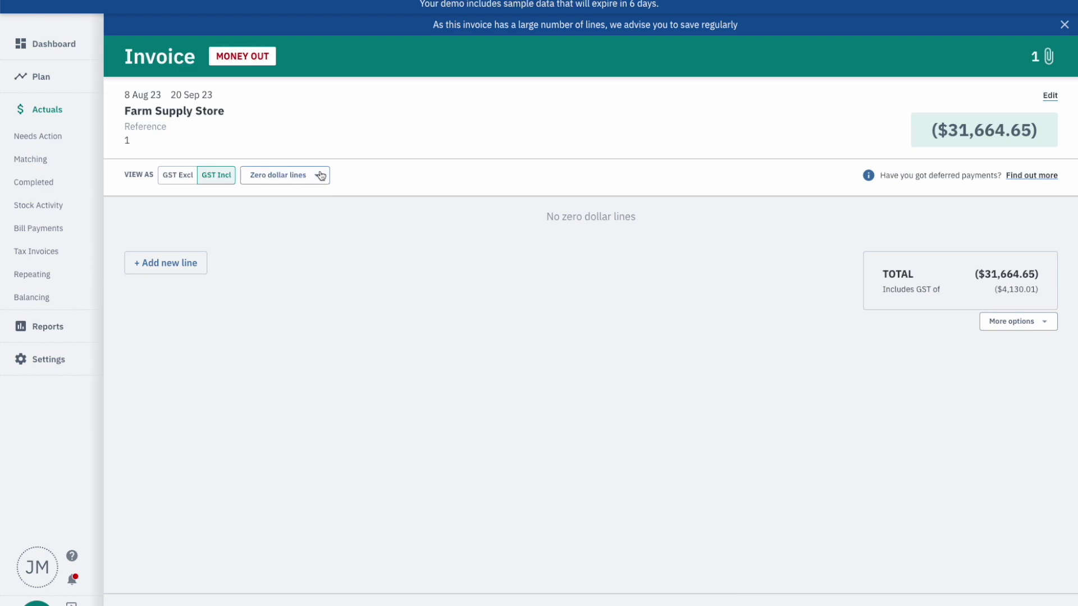
click(315, 176)
Filter the invoice to show only its uncoded lines.
click(289, 199)
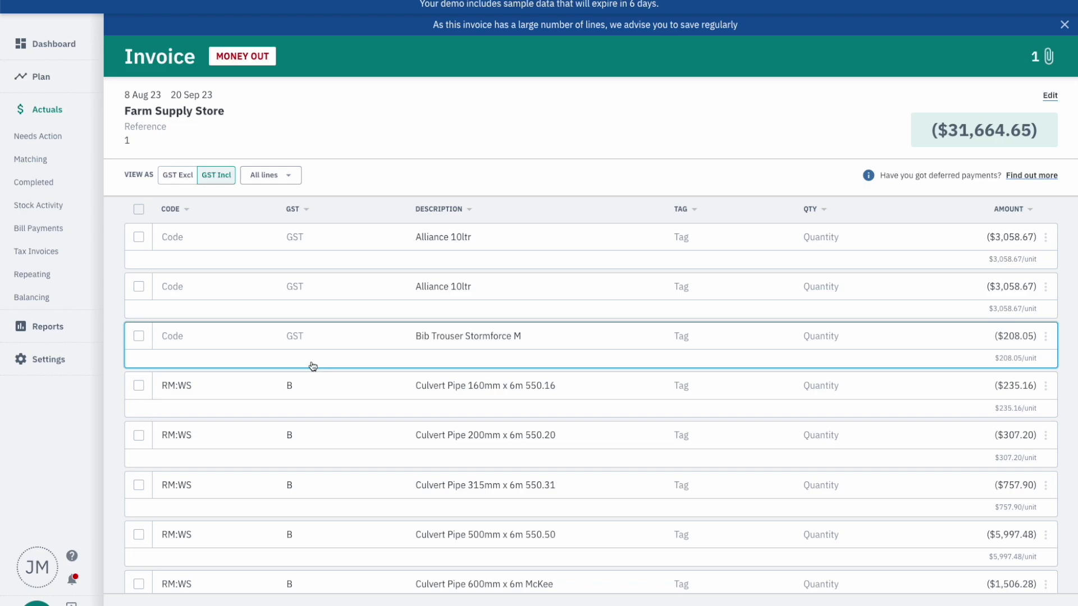
click(292, 178)
click(290, 216)
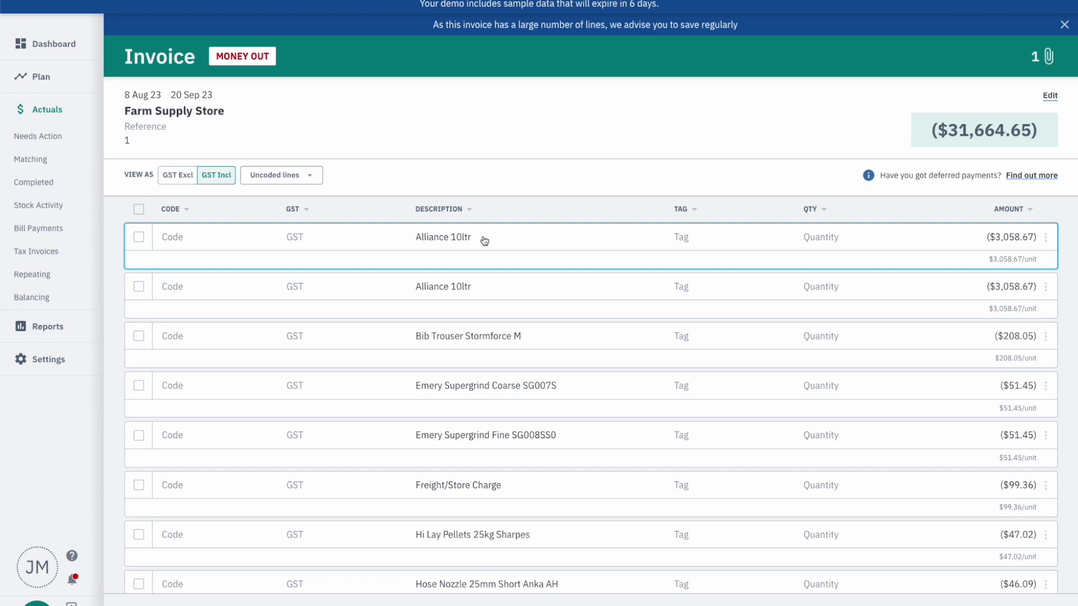
Code the Alliance 10ltr line as Drench (AH:D) with Business GST.
click(483, 241)
text(AH)
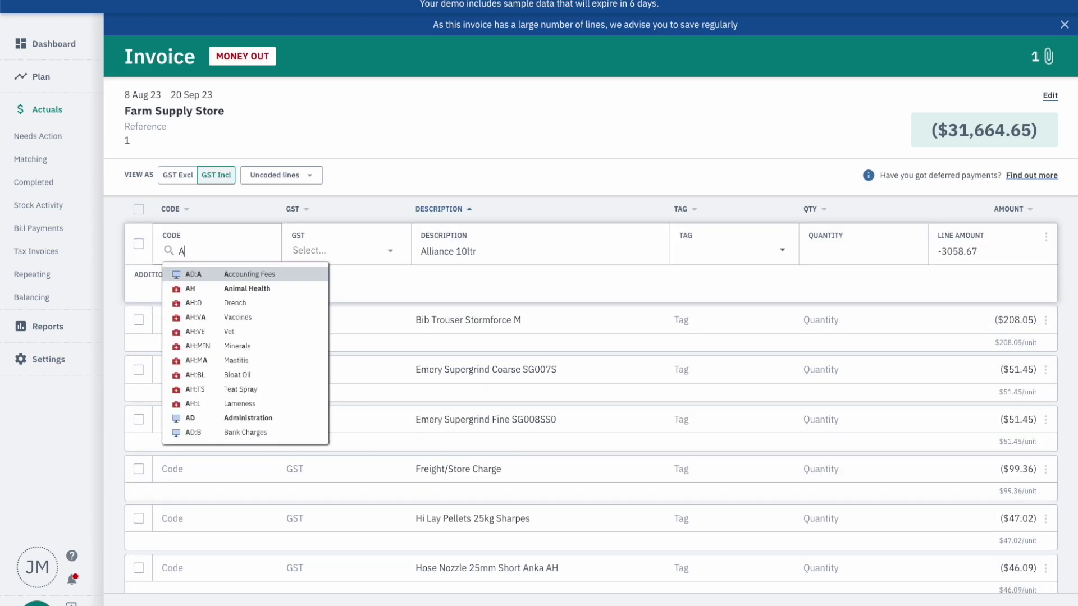
click(237, 289)
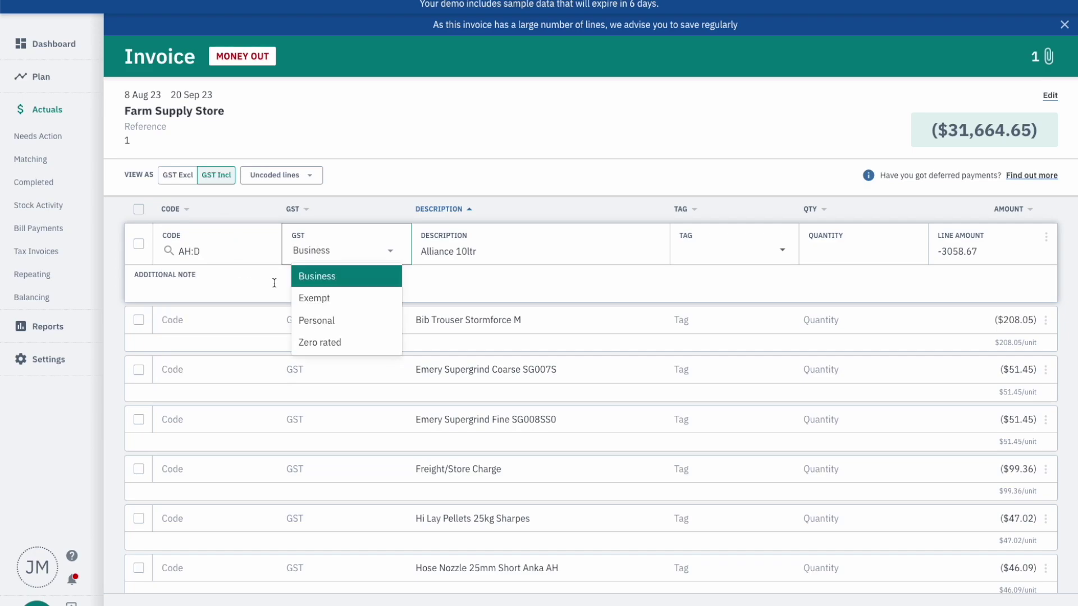
click(379, 212)
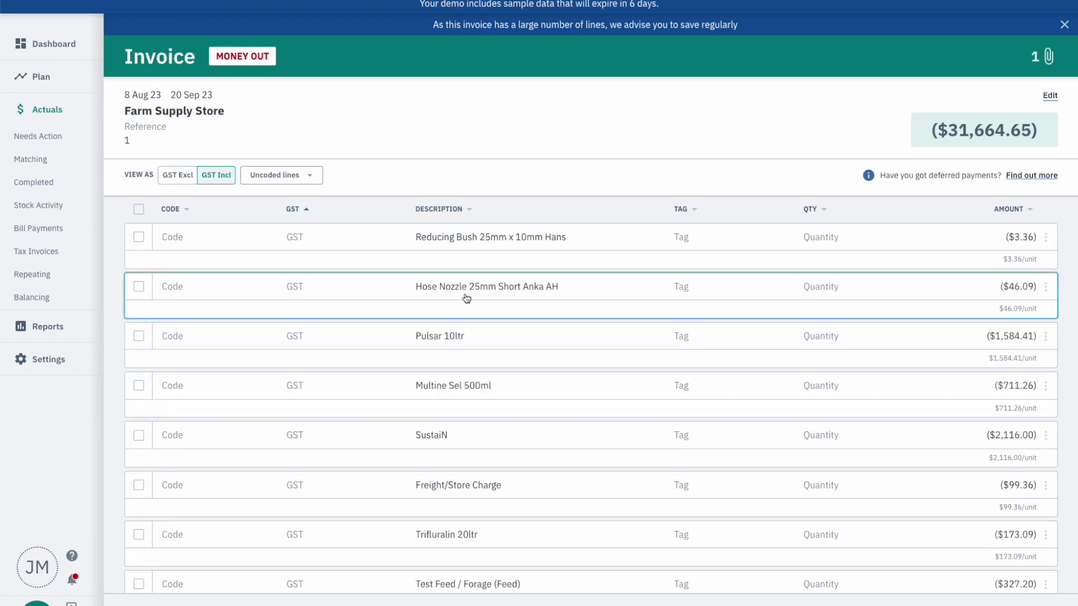
Show all lines again sorted by description, then go back to Actuals.
click(310, 178)
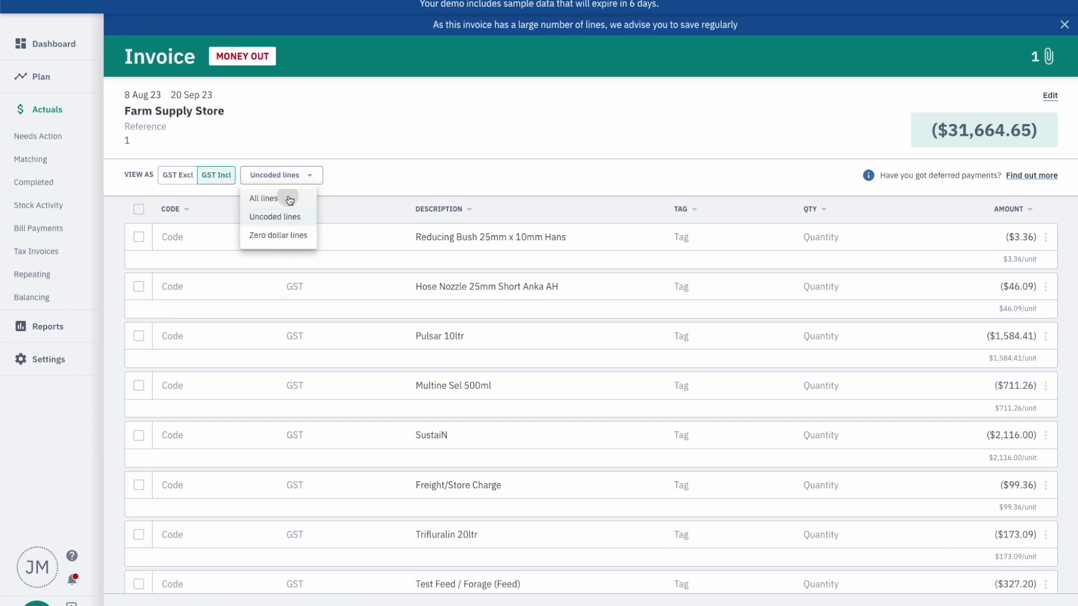
click(291, 196)
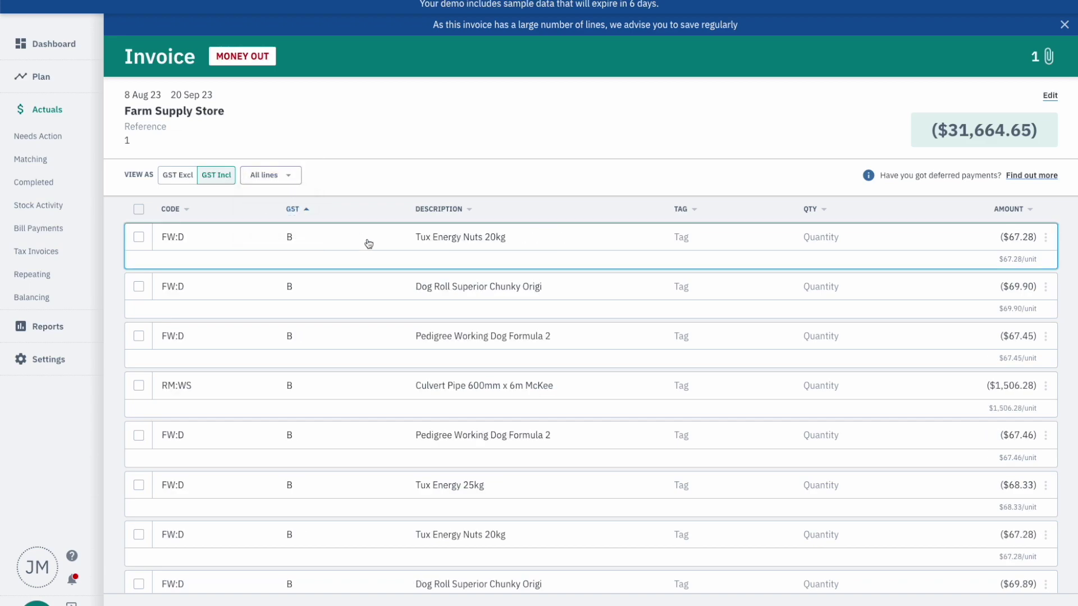
click(469, 211)
click(50, 110)
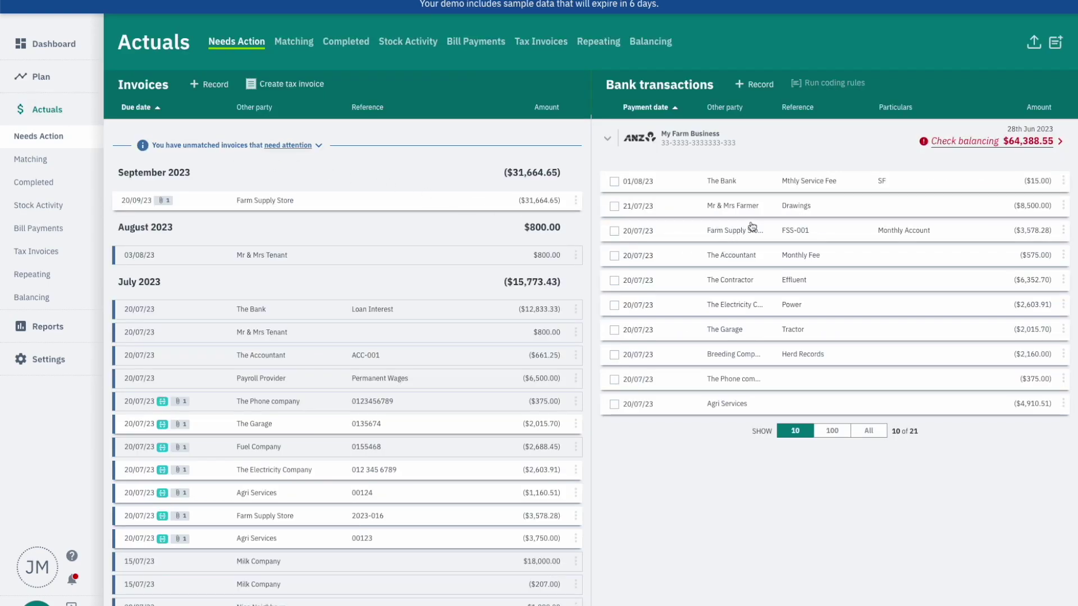
Open The Accountant's ($575.00) Monthly Fee transaction and try ticking the Farm Supply Store invoice.
click(747, 260)
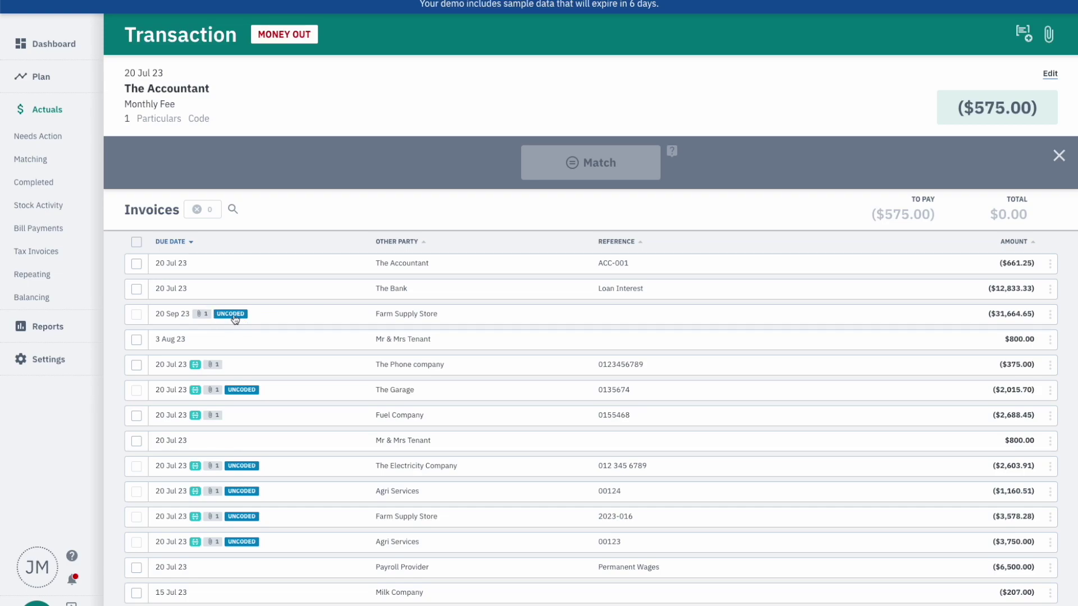
triple_click(139, 317)
Dismiss the Farm Supply Store invoice menu and return to Actuals, visiting Matching along the way.
click(1050, 316)
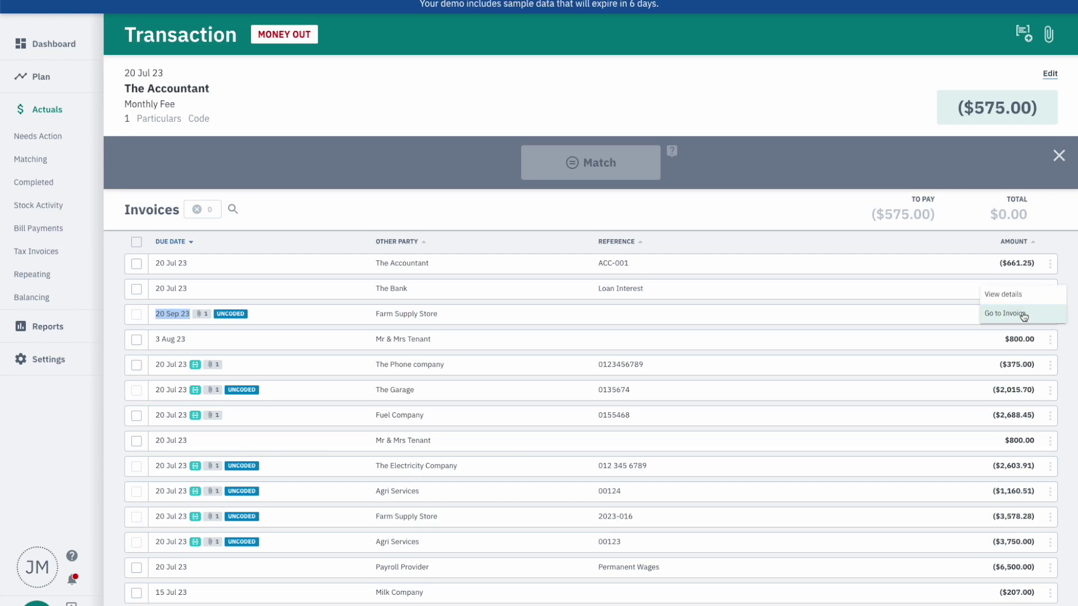
click(865, 281)
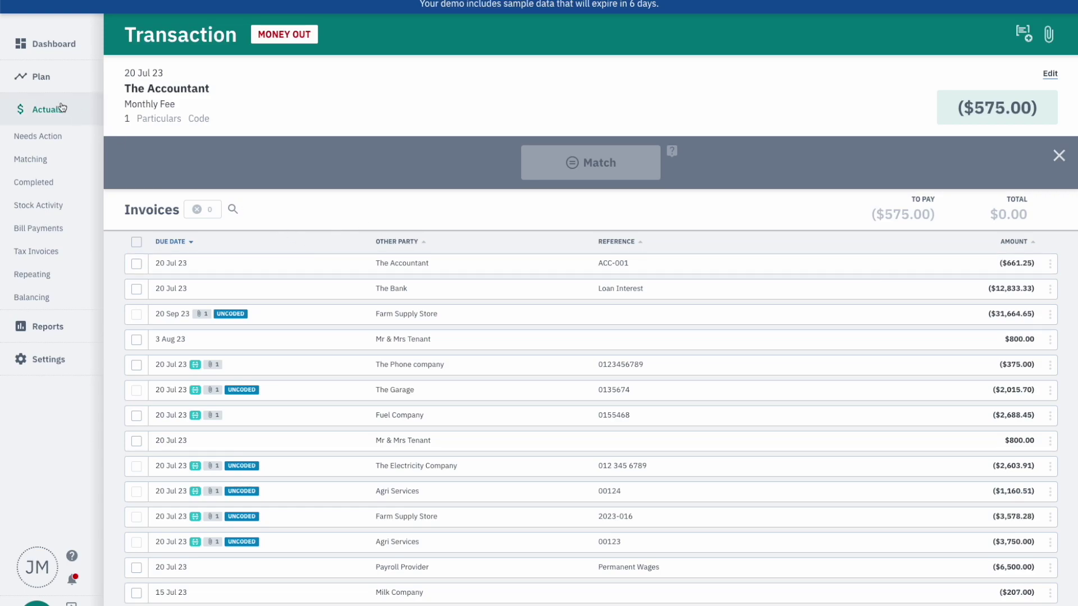
click(43, 113)
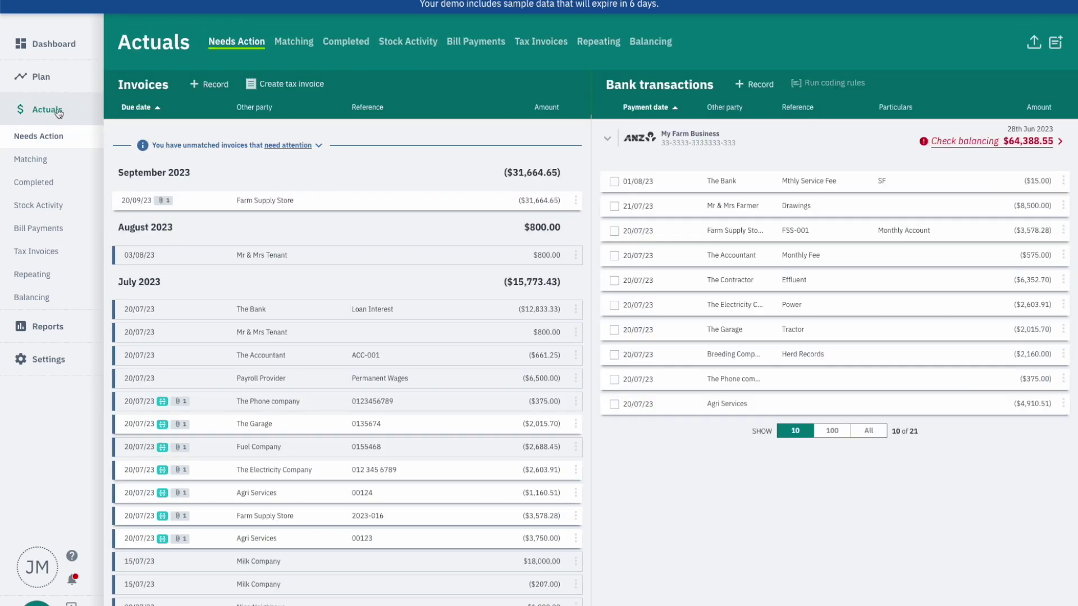
click(291, 47)
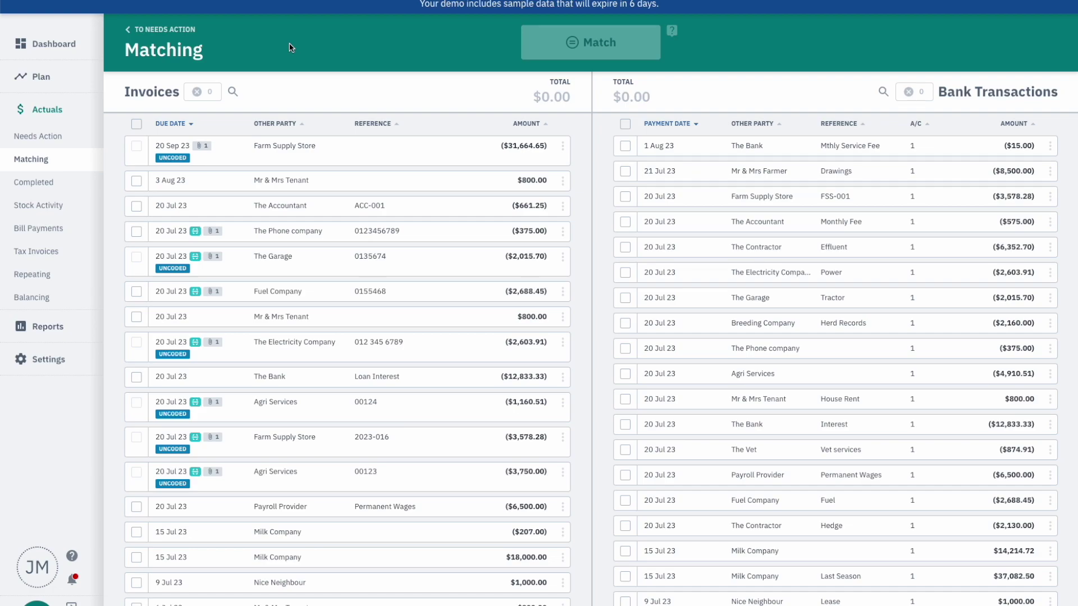
click(46, 112)
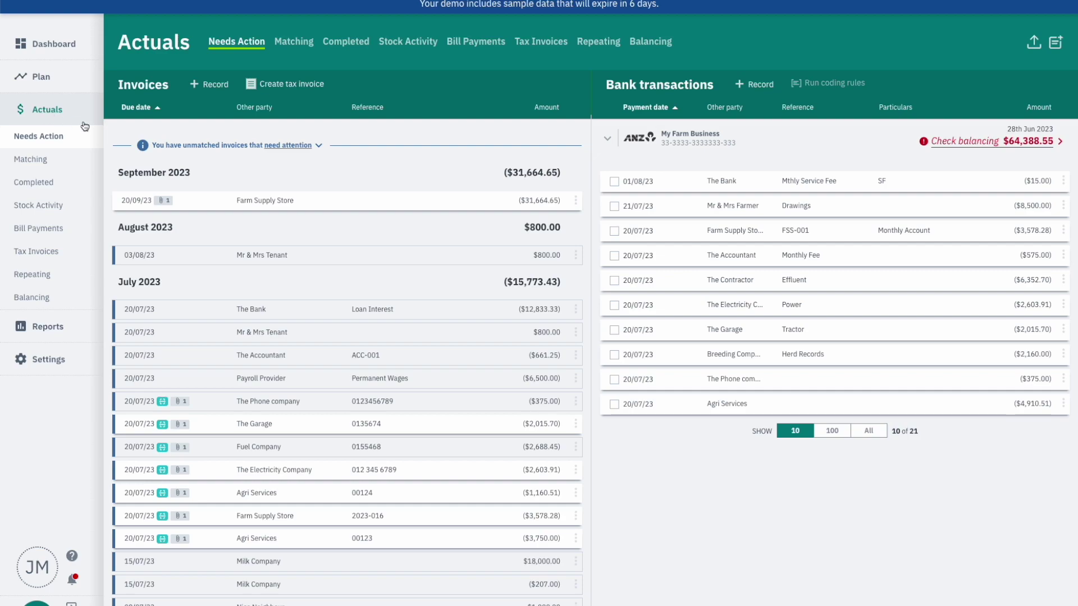
Open The Bank's ($15.00) service fee transaction and close the Match panel for direct coding.
click(731, 187)
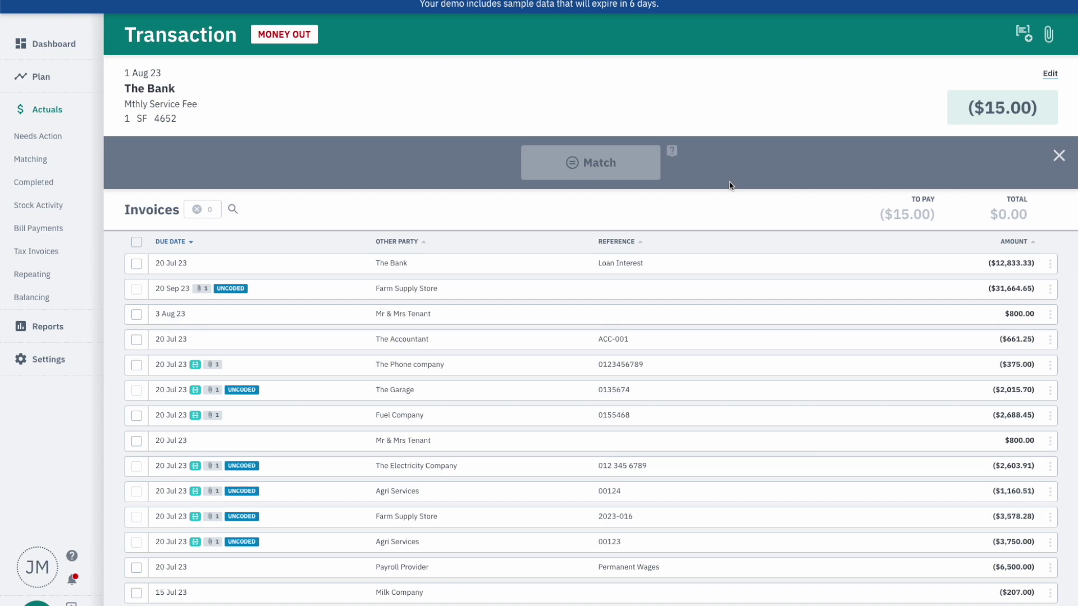
click(1059, 156)
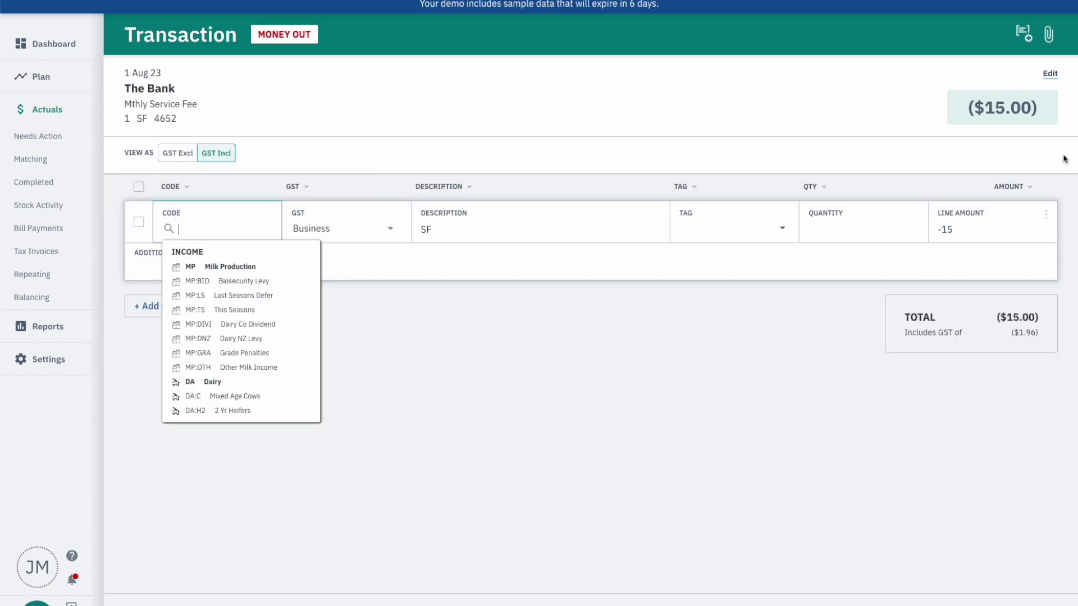